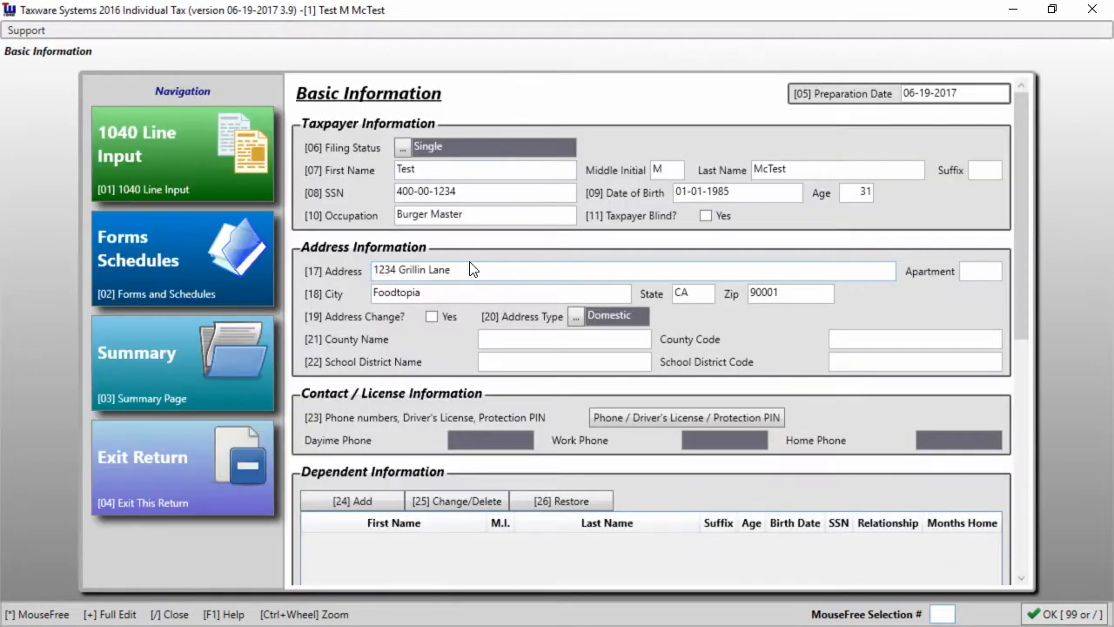
Step: Open the Schedule C input form for the return and launch the Depreciation Assets Manager from it
left_click(219, 251)
left_click(597, 206)
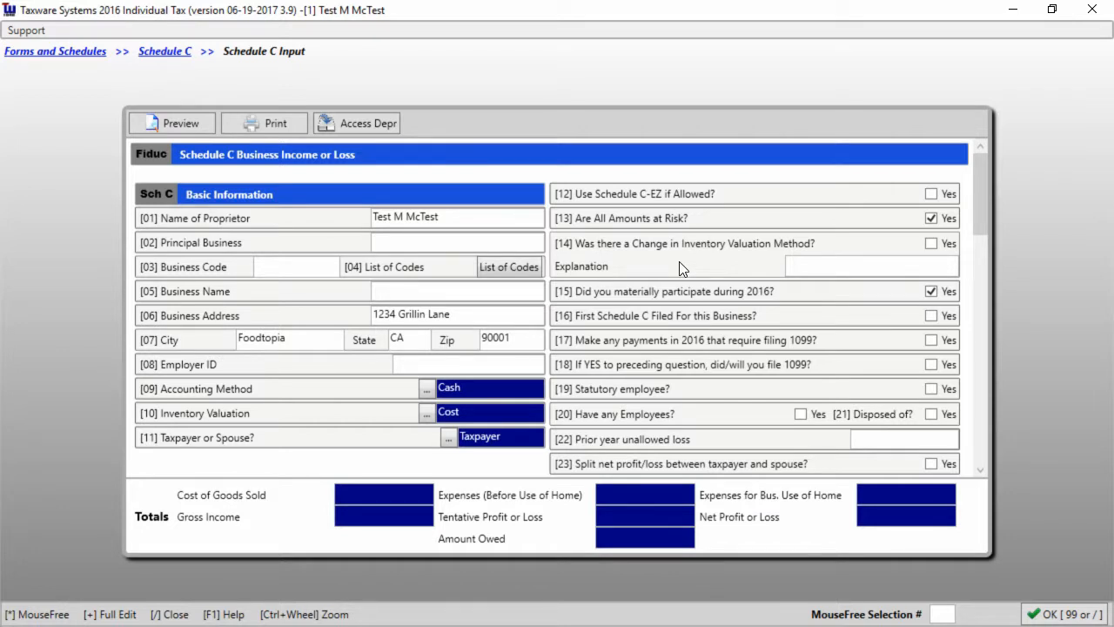
left_click(354, 123)
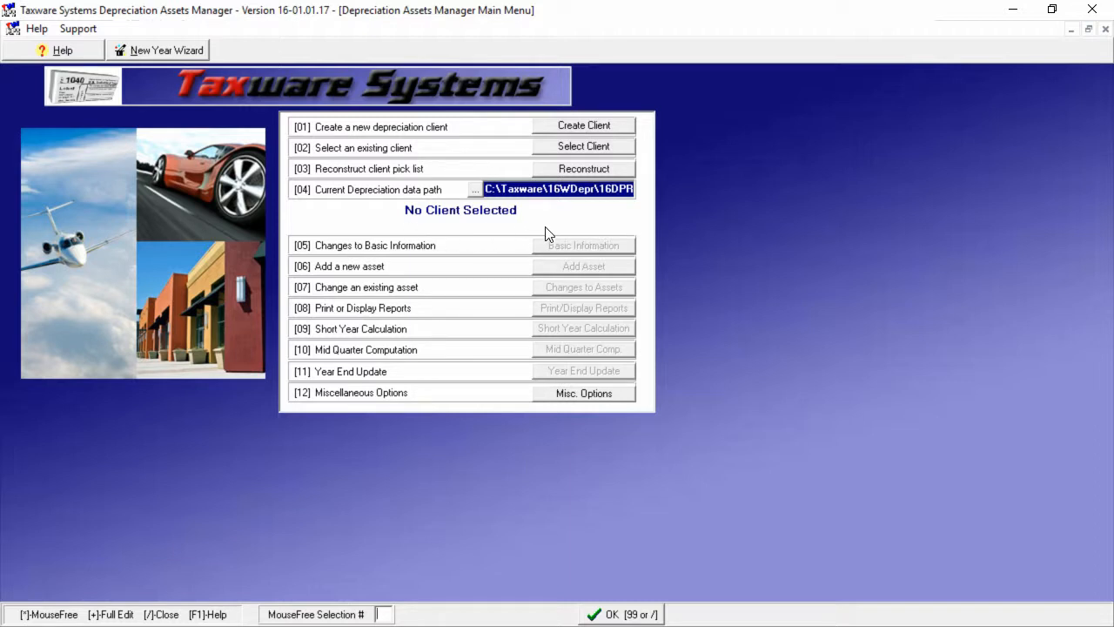
Step: Select the existing depreciation client TEST and review its basic information settings
left_click(598, 148)
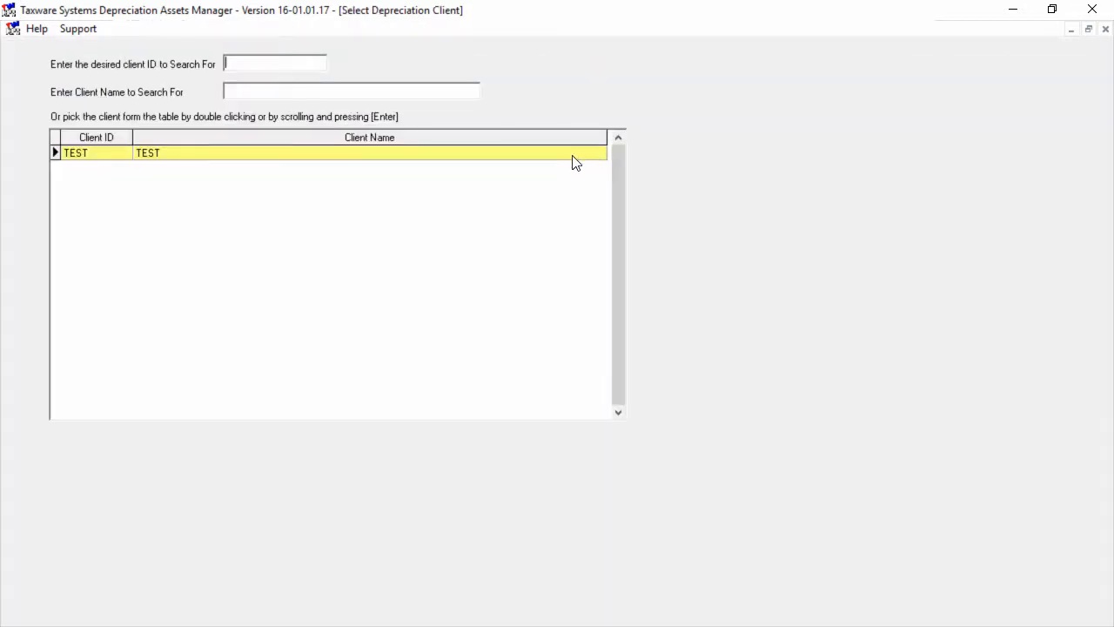
double_click(137, 158)
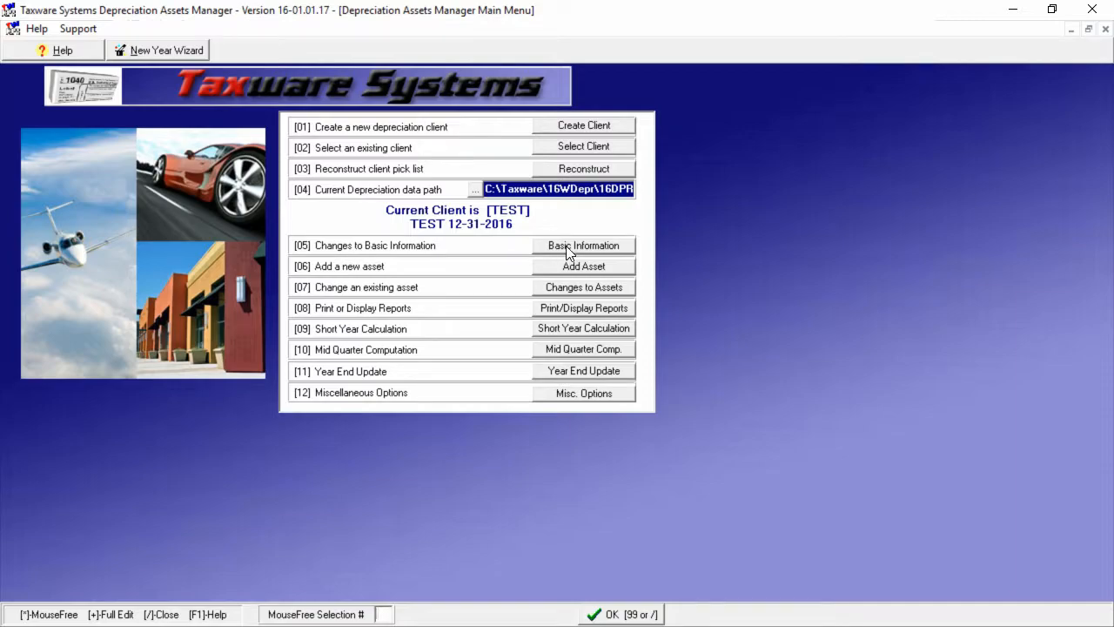
left_click(566, 247)
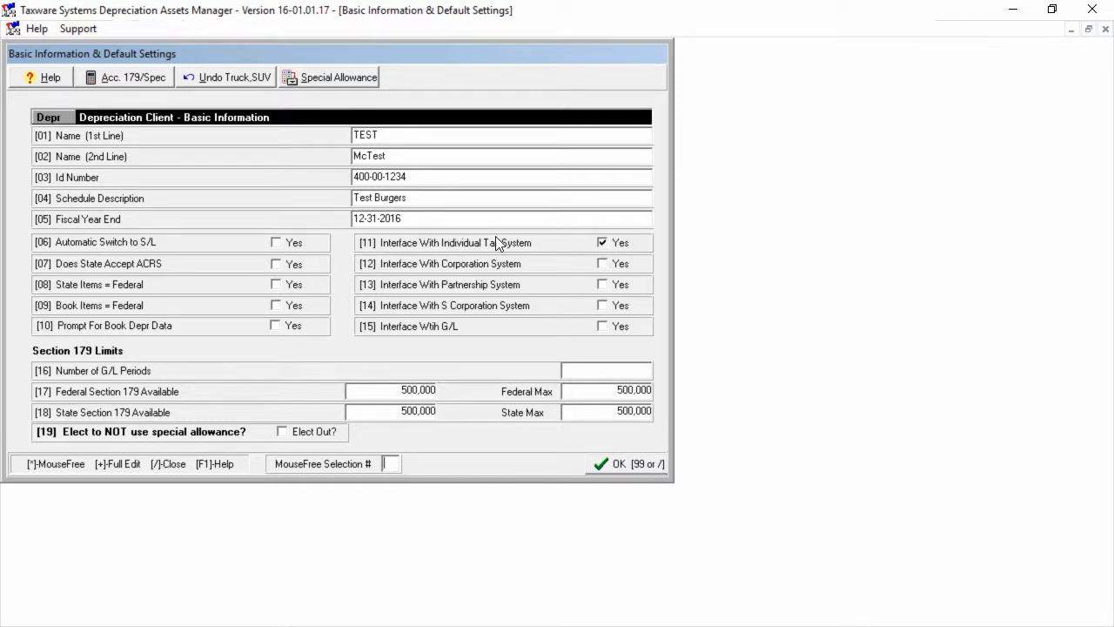
left_click(624, 464)
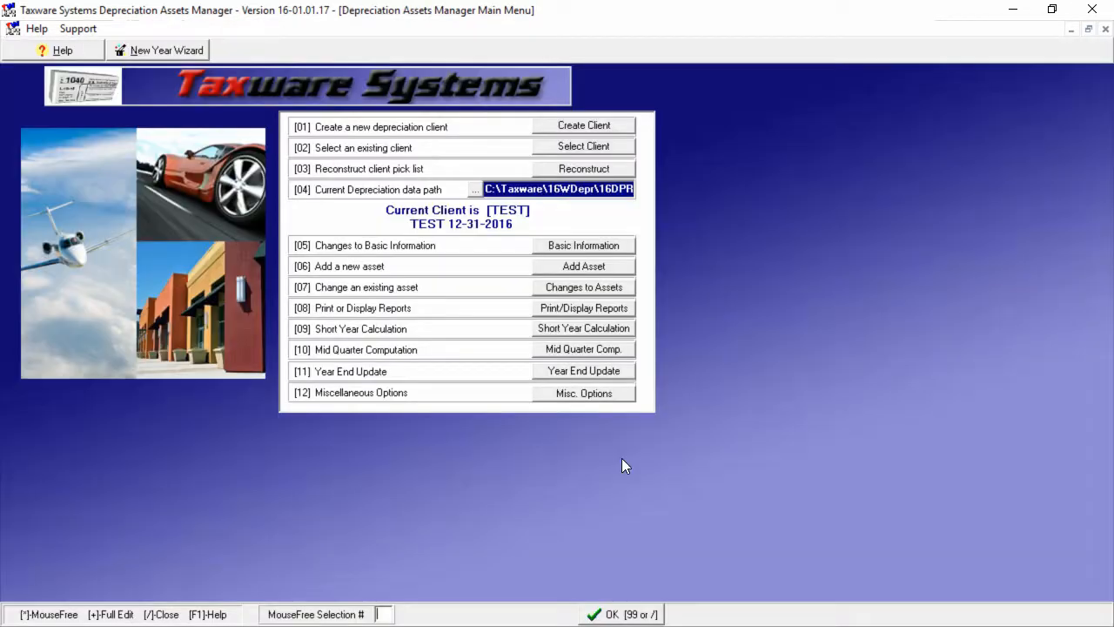
Step: Set the Deep Fryer asset's tax carry code to taxpayer's Schedule C number 1 and save the asset
left_click(582, 289)
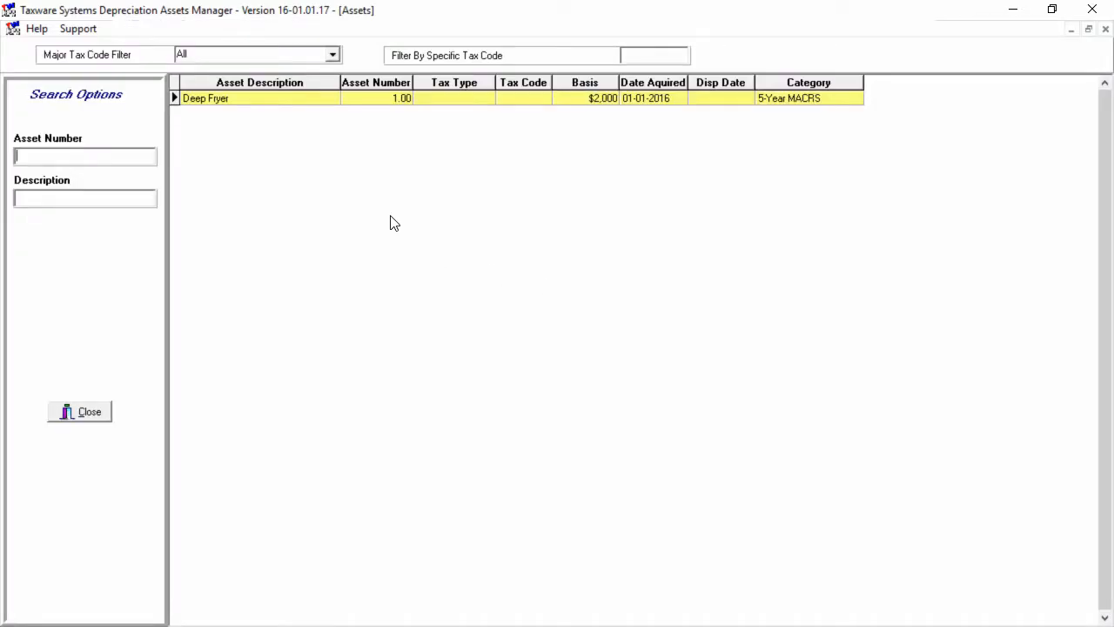
double_click(279, 101)
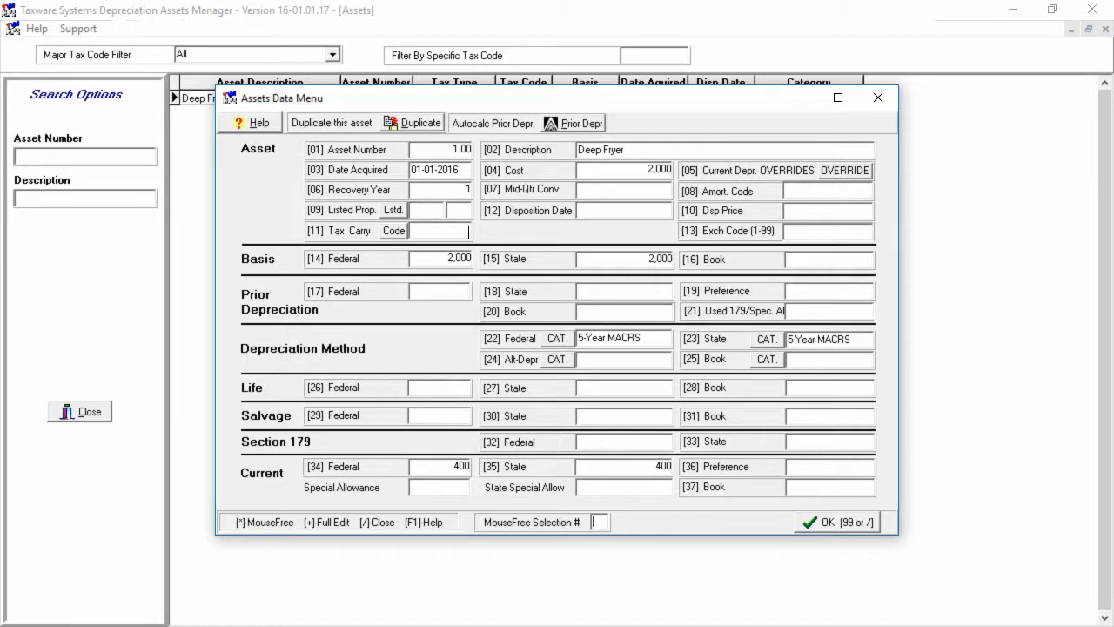
left_click(394, 232)
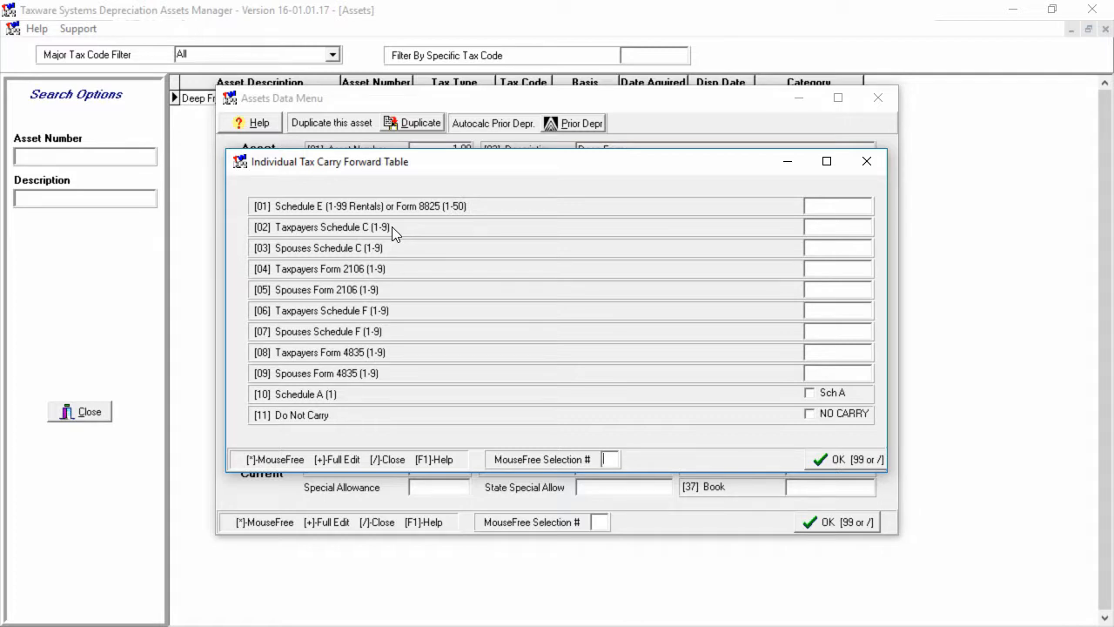
left_click(819, 231)
type("1")
left_click(832, 460)
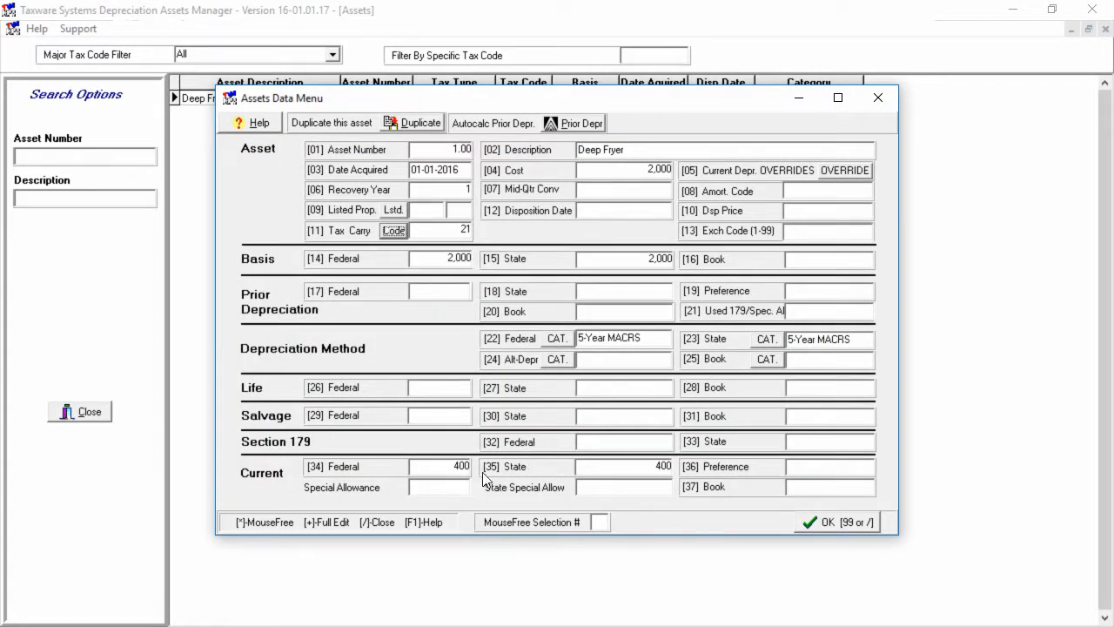
left_click(846, 524)
left_click(87, 414)
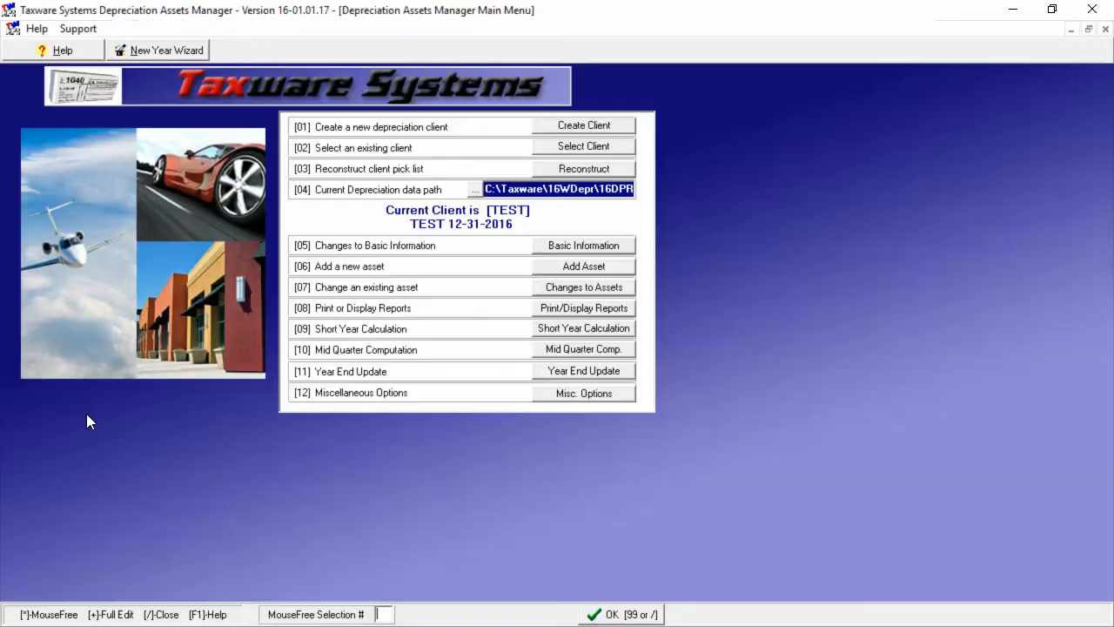
Step: Carry the depreciation to the return with consolidated Form 4562s and the offered business income limitation, and check Schedule C's depreciation expense
left_click(617, 615)
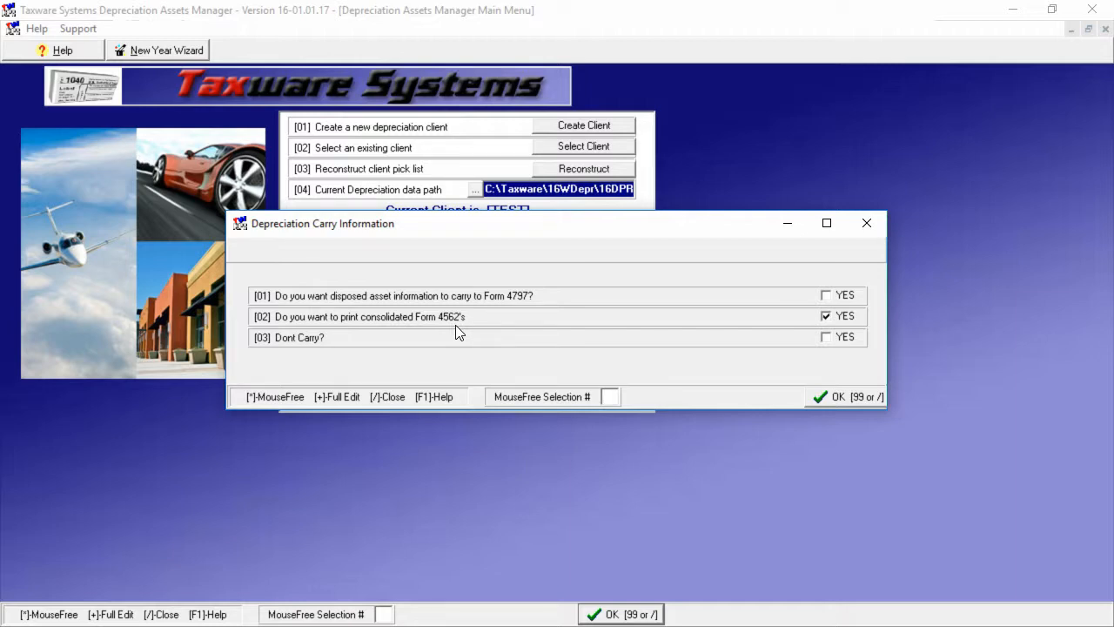
left_click(865, 400)
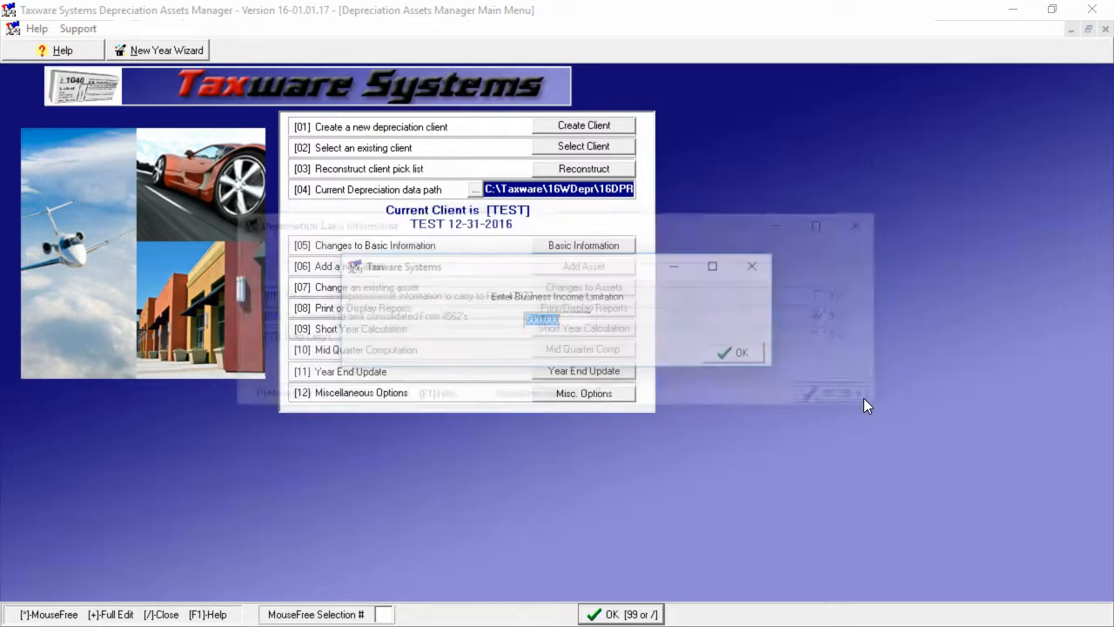
left_click(746, 354)
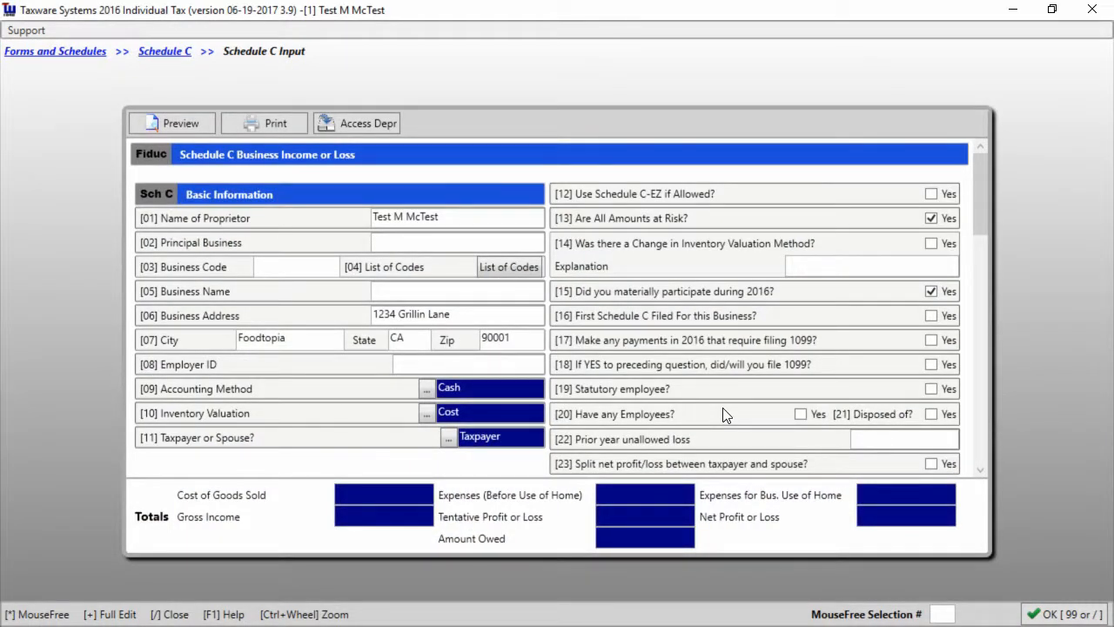
scroll(724, 410, "down", 10)
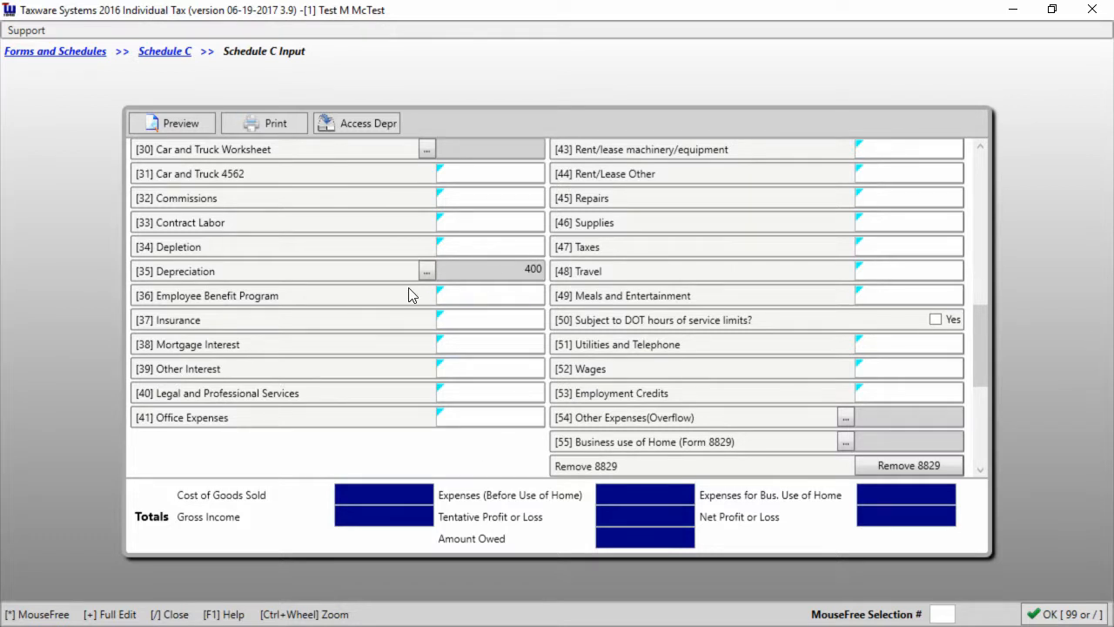
Step: Add a new depreciation asset described as Fridge, with cost 1,000 and placed in service on 01-01-2016
left_click(360, 127)
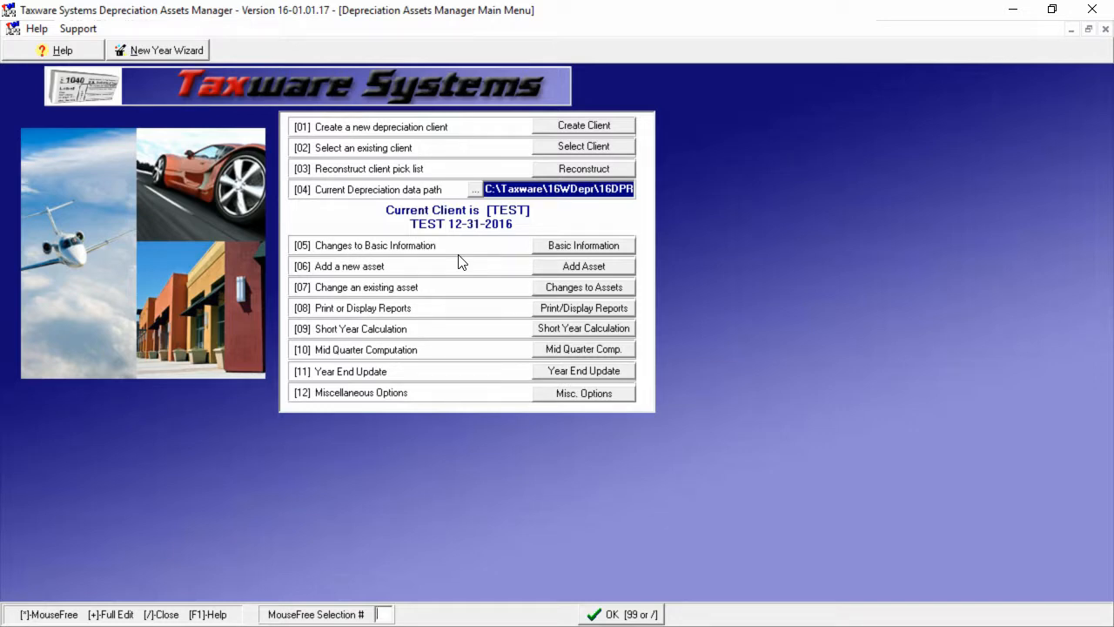
left_click(568, 268)
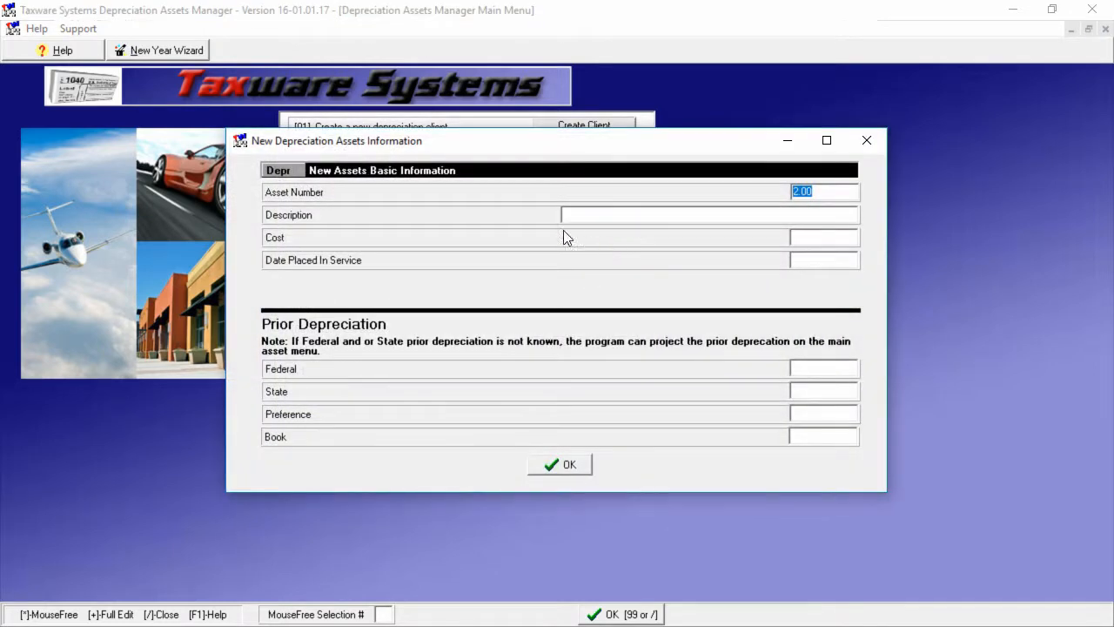
key("Tab")
type("Fridge")
key("Tab")
type("1000")
key("Tab")
type("010116")
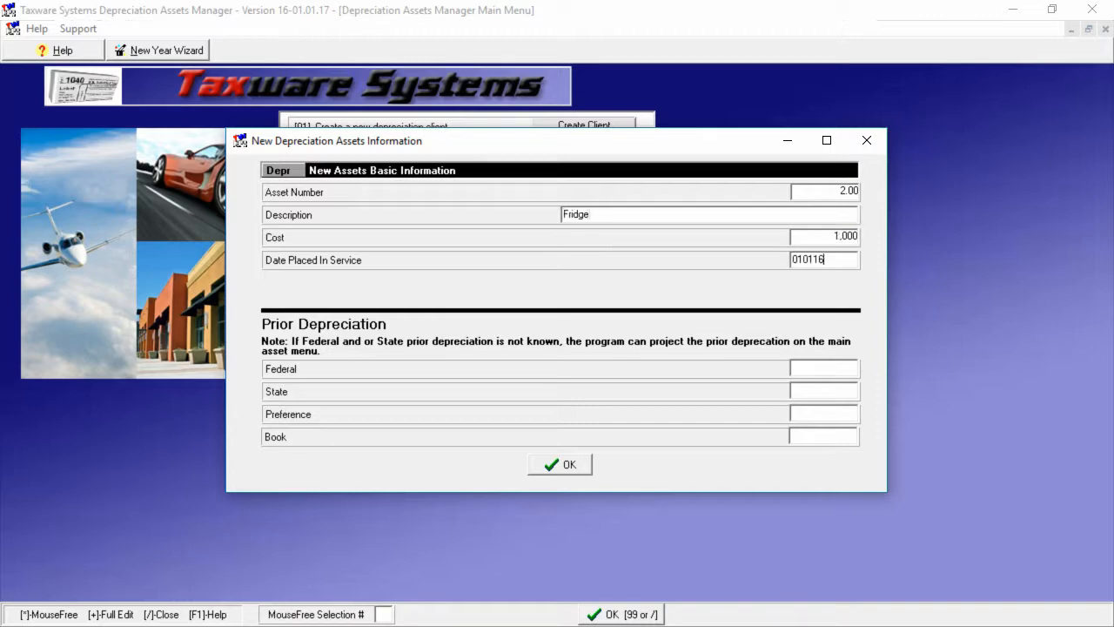
key("Return")
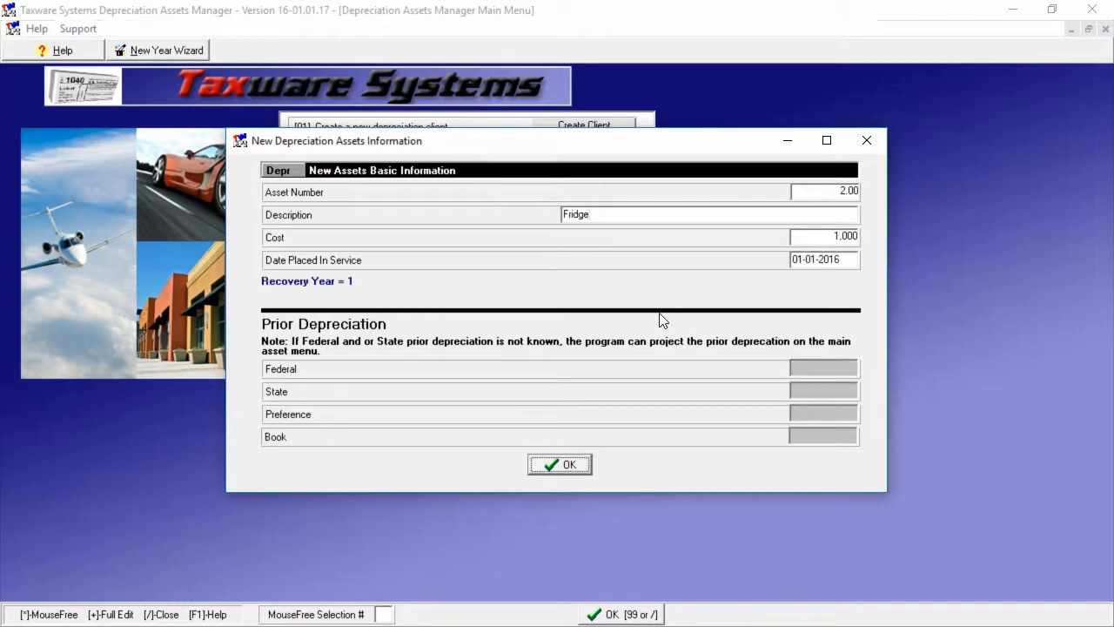
left_click(566, 465)
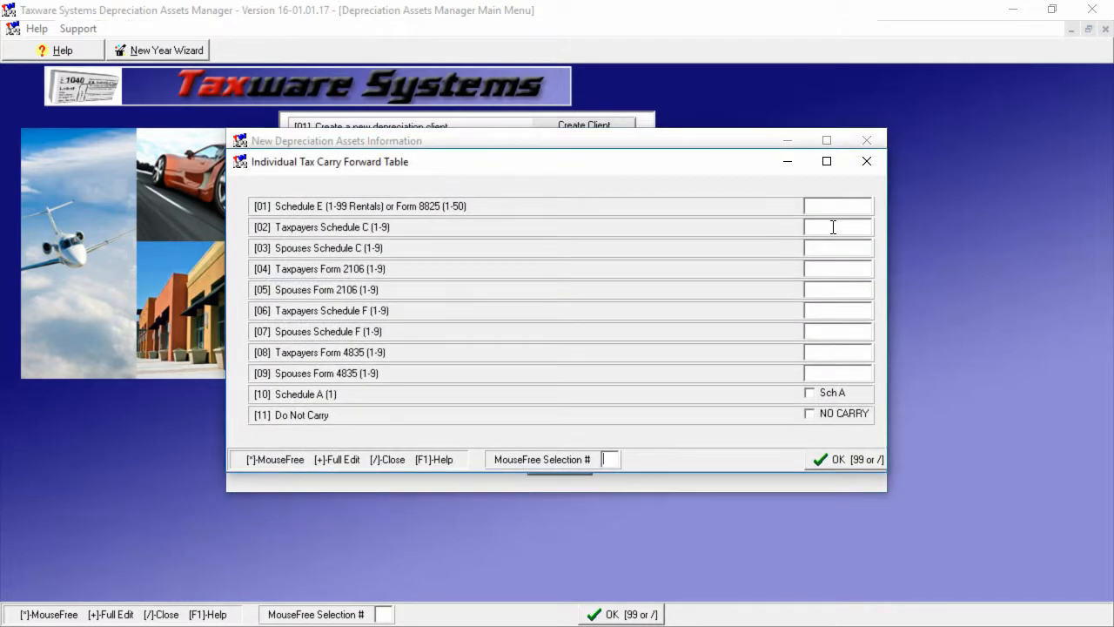
Step: Assign the Fridge to taxpayer's Schedule C number 1 and to the 5-Year MACRS category
left_click(834, 227)
type("1")
left_click(865, 462)
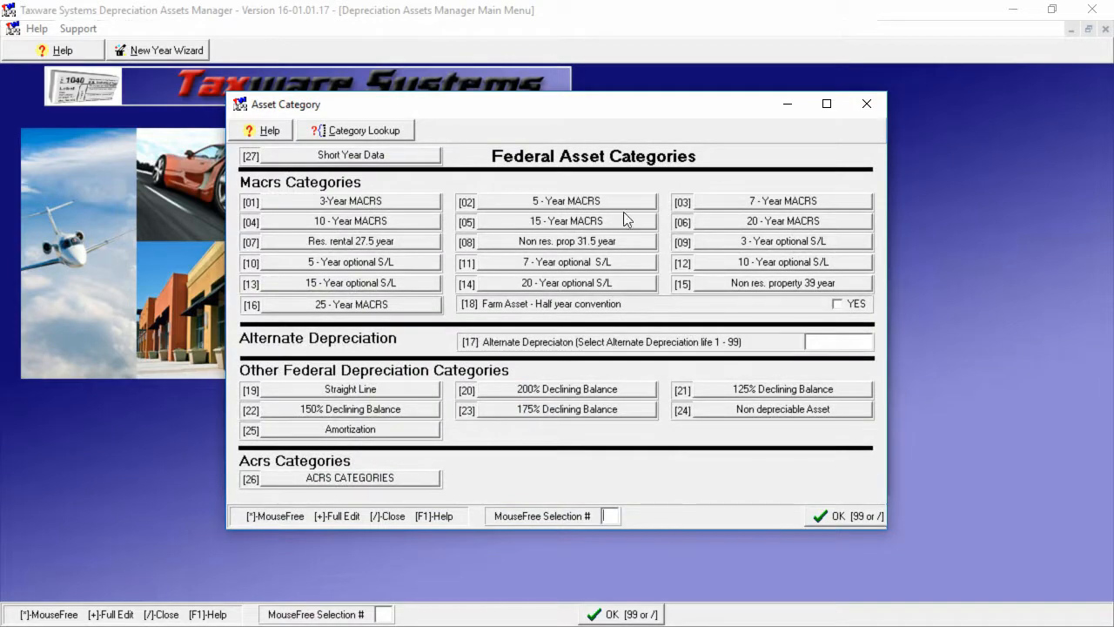
left_click(604, 200)
left_click(604, 200)
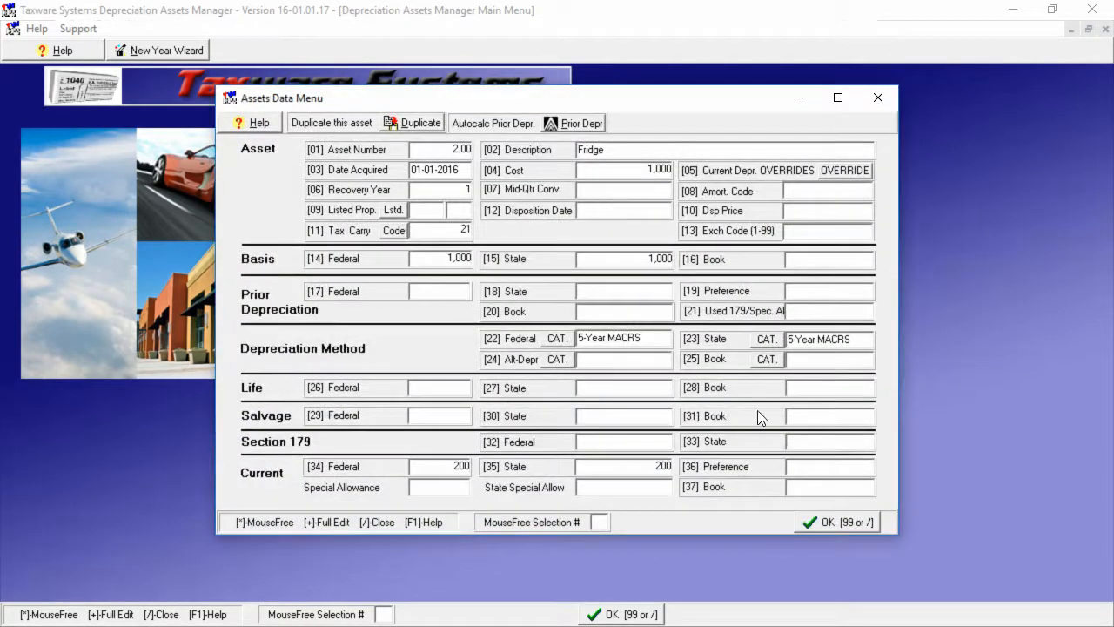
Step: Enter a Section 179 amount of 1000 for the Fridge and carry the updated depreciation to Schedule C's expenses
left_click(794, 439)
type("1000")
left_click(855, 526)
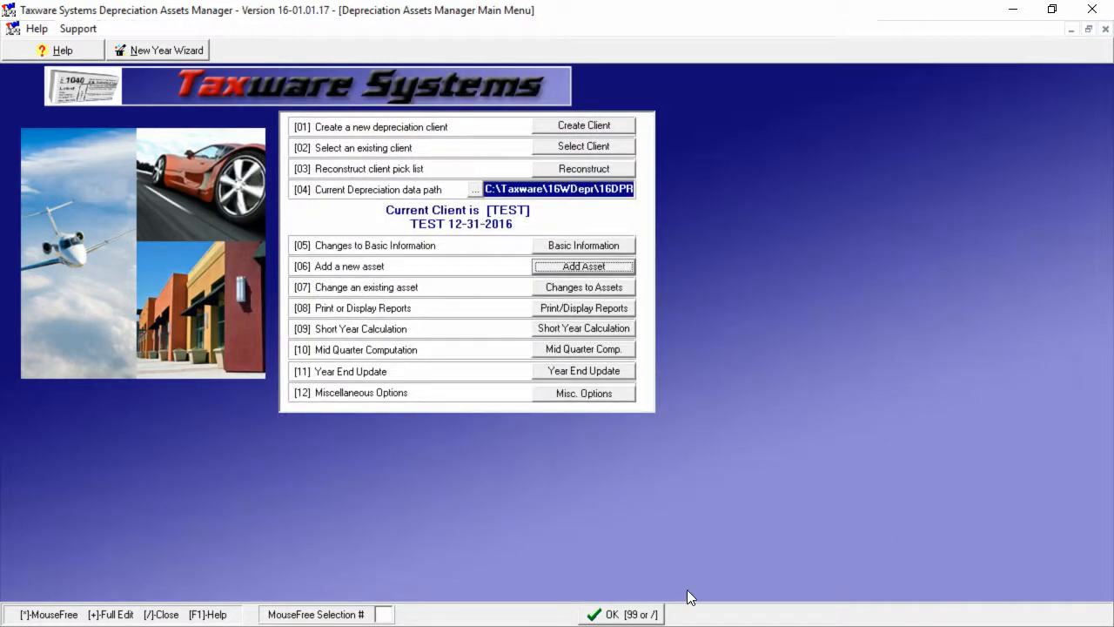
left_click(648, 617)
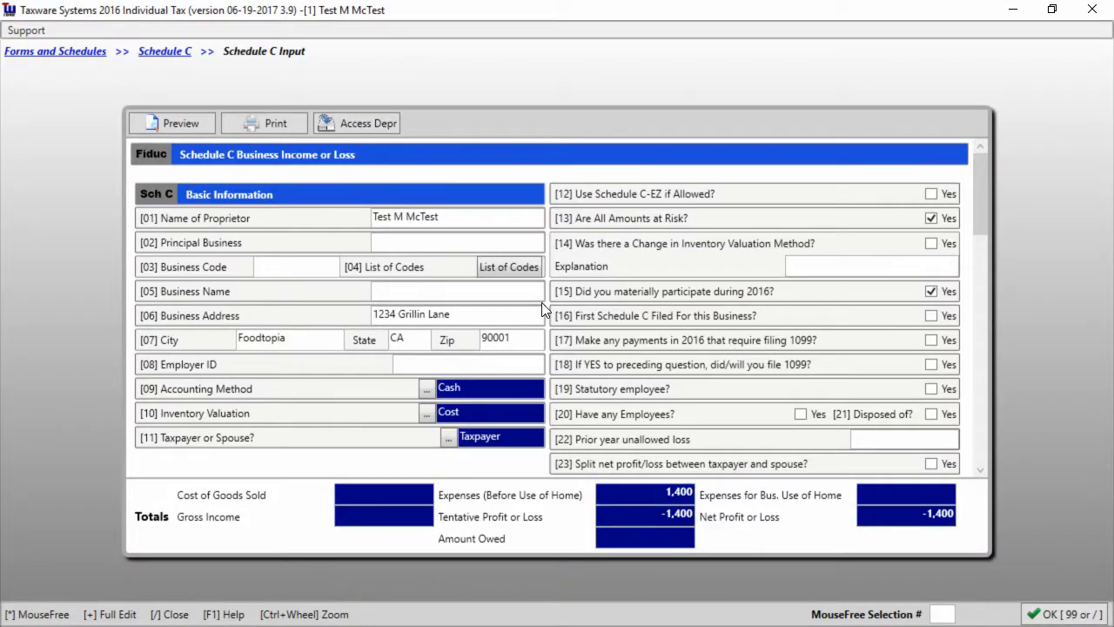
scroll(542, 309, "down", 10)
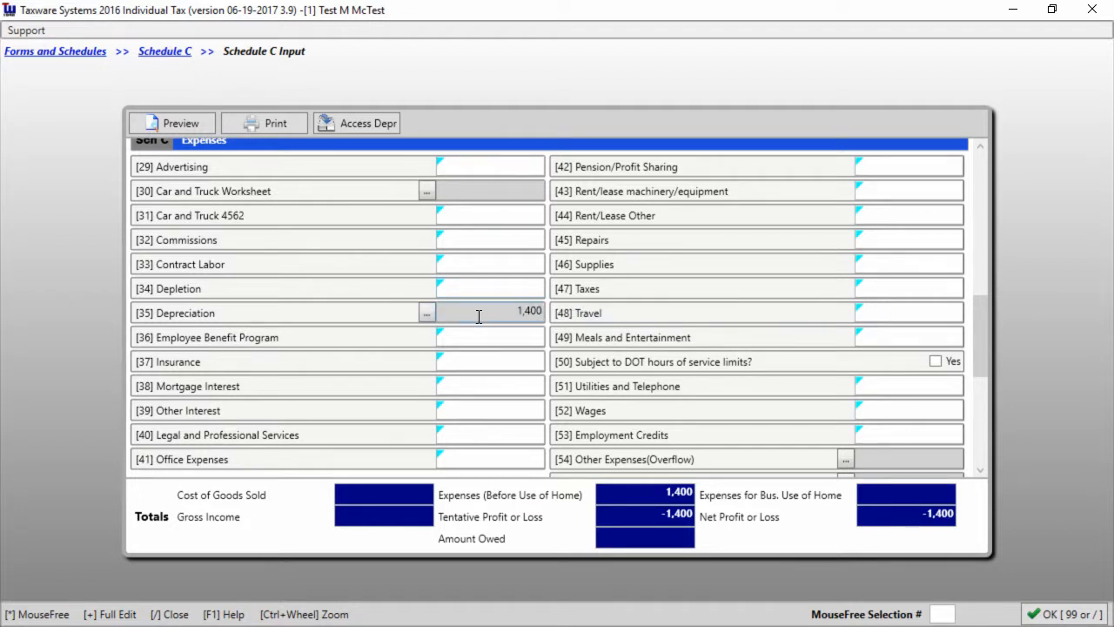
Step: Review the depreciation client's basic information and the assets' tax codes, and return to Schedule C
left_click(369, 124)
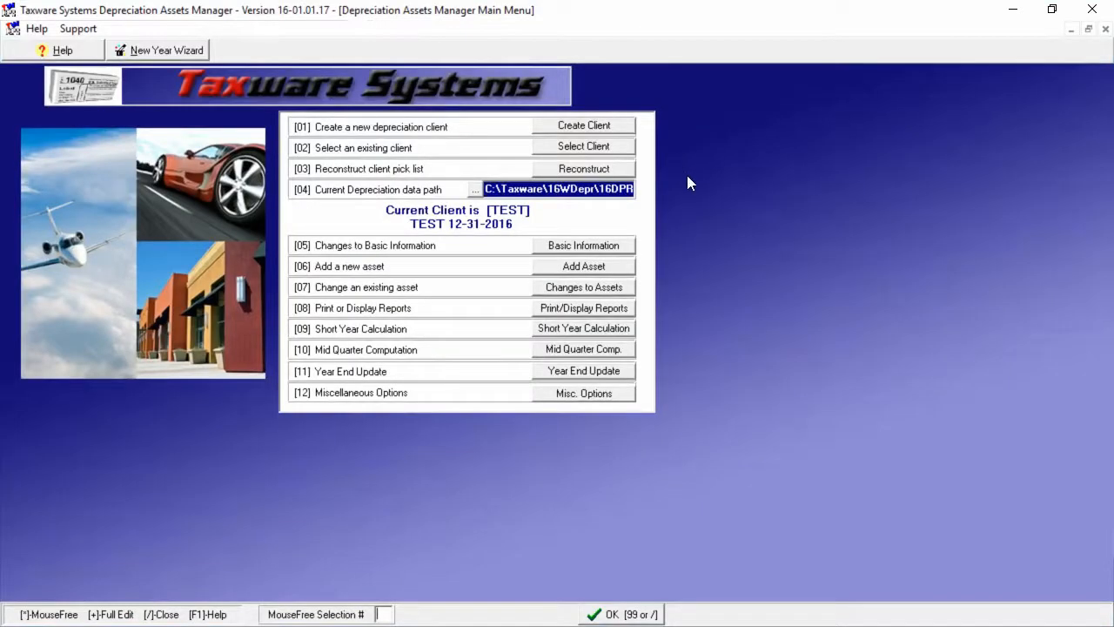
left_click(601, 246)
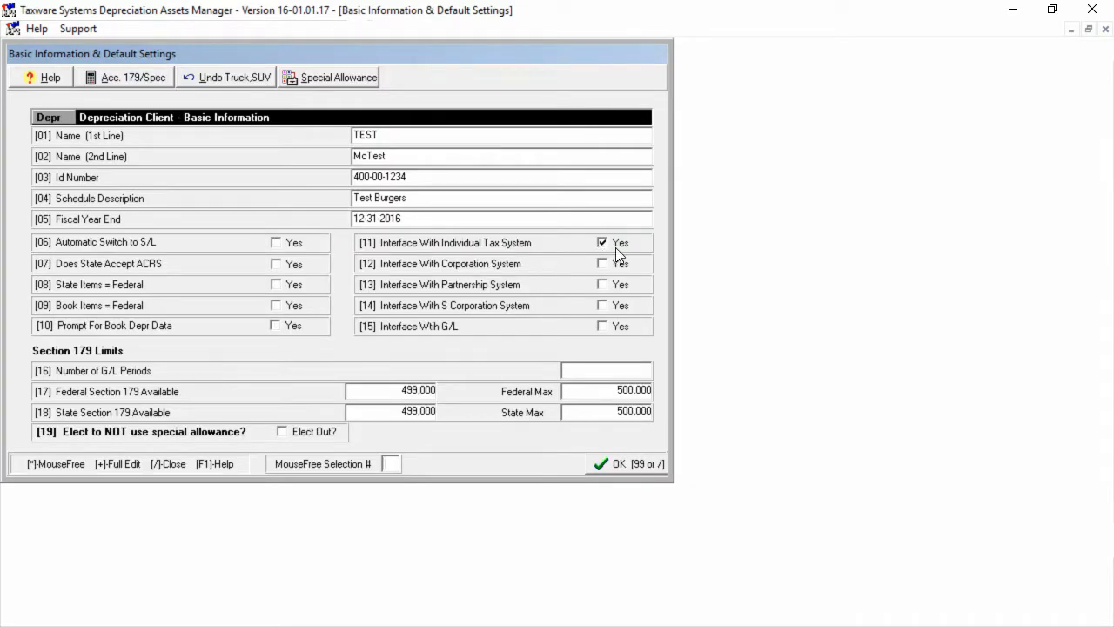
left_click(627, 464)
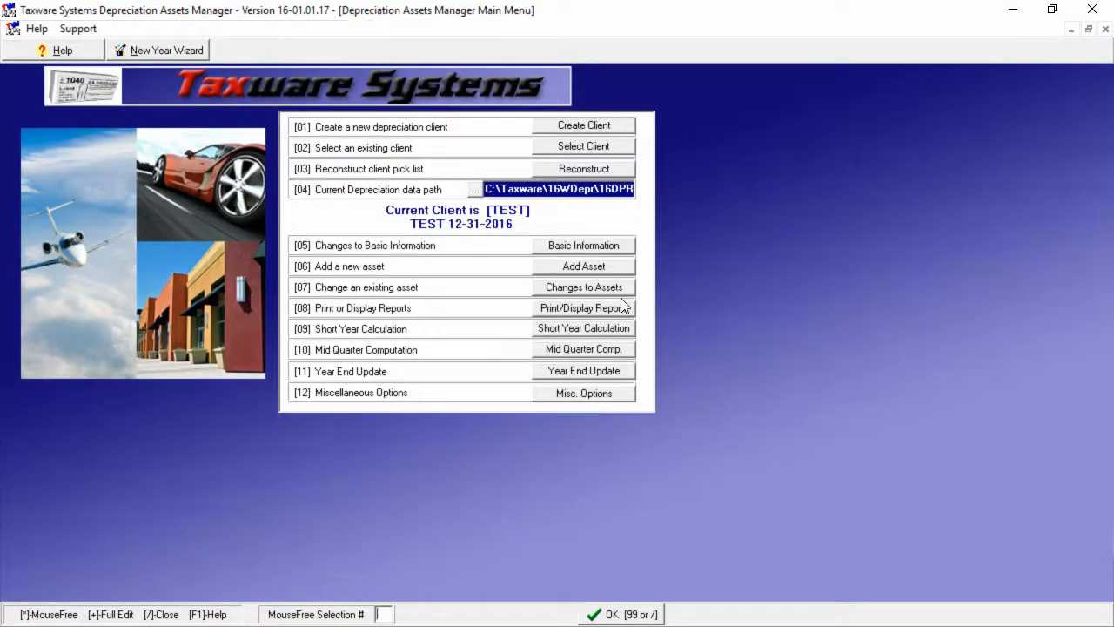
left_click(560, 289)
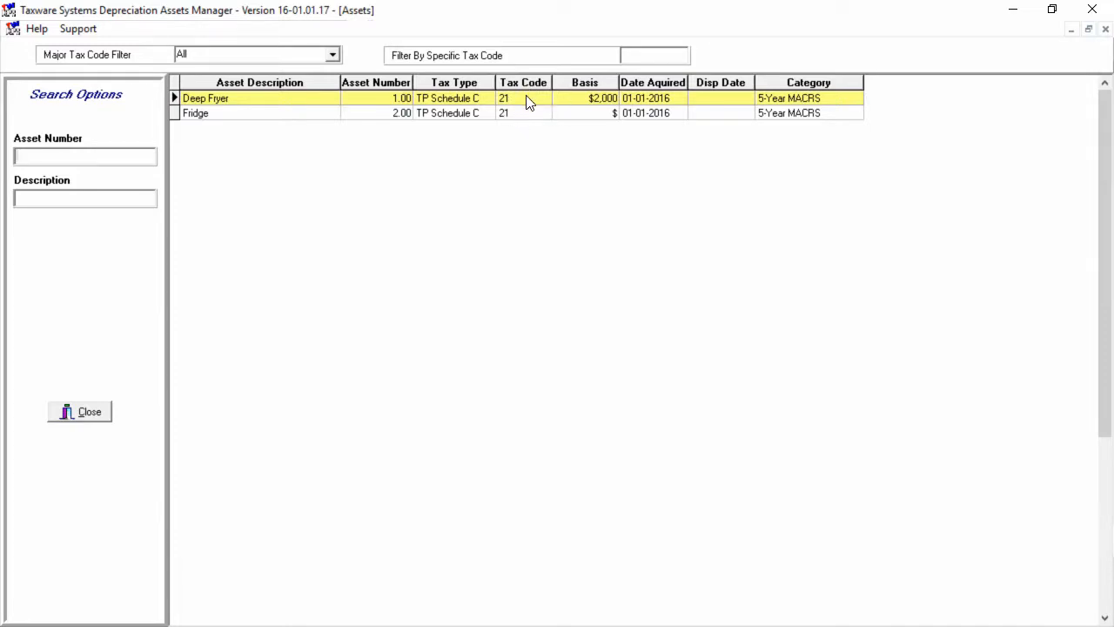
left_click(87, 413)
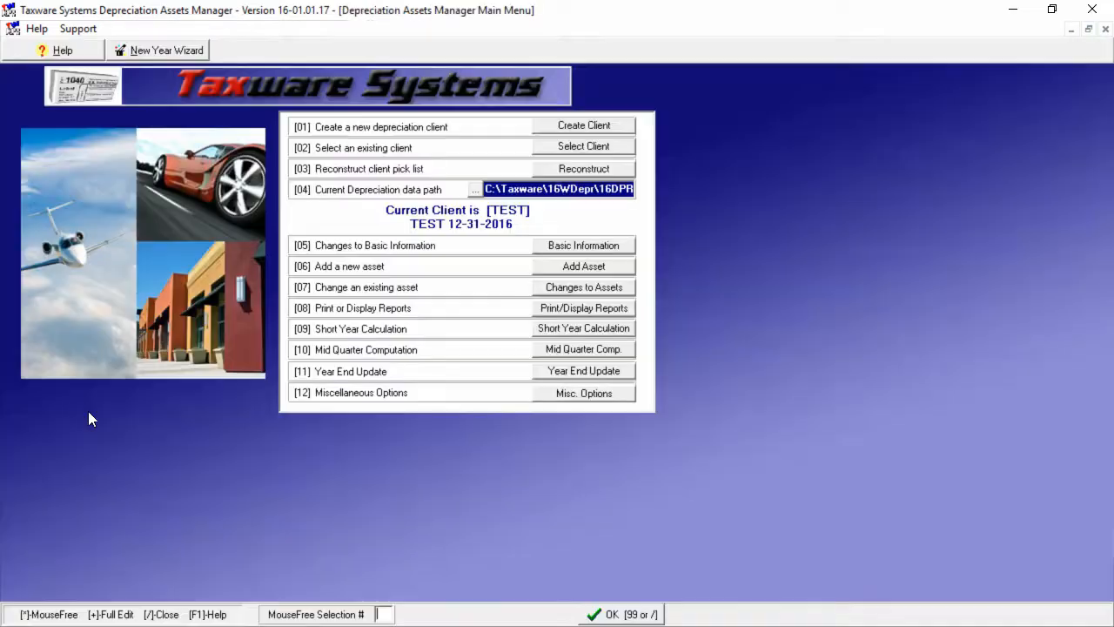
left_click(627, 615)
left_click(850, 398)
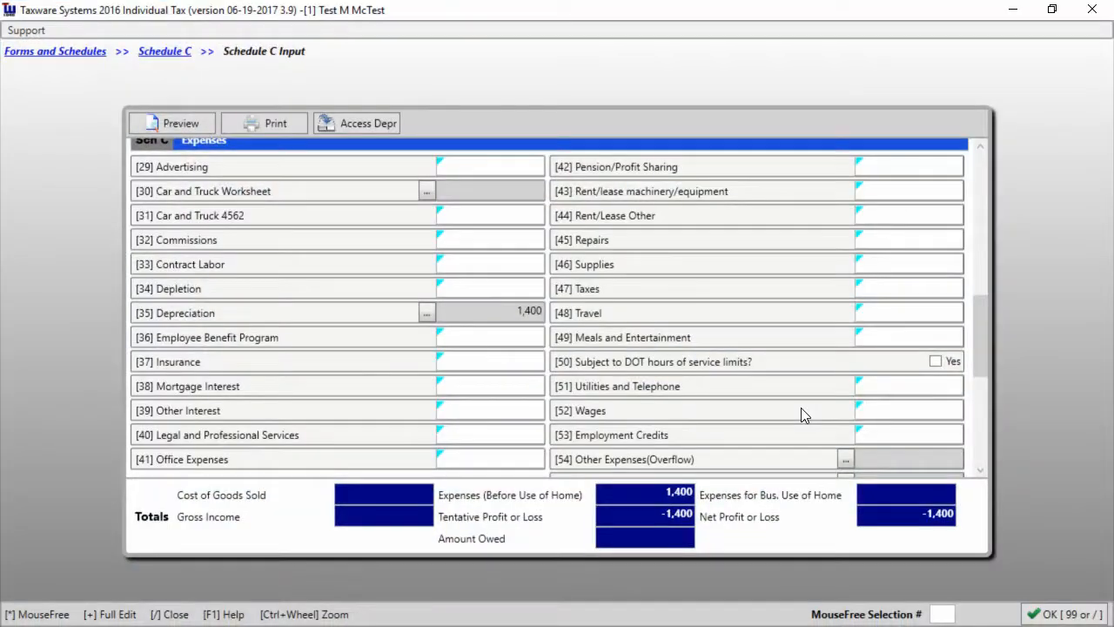
Step: Close Schedule C and open the existing rental property on Schedule E
left_click(1049, 616)
left_click(1053, 613)
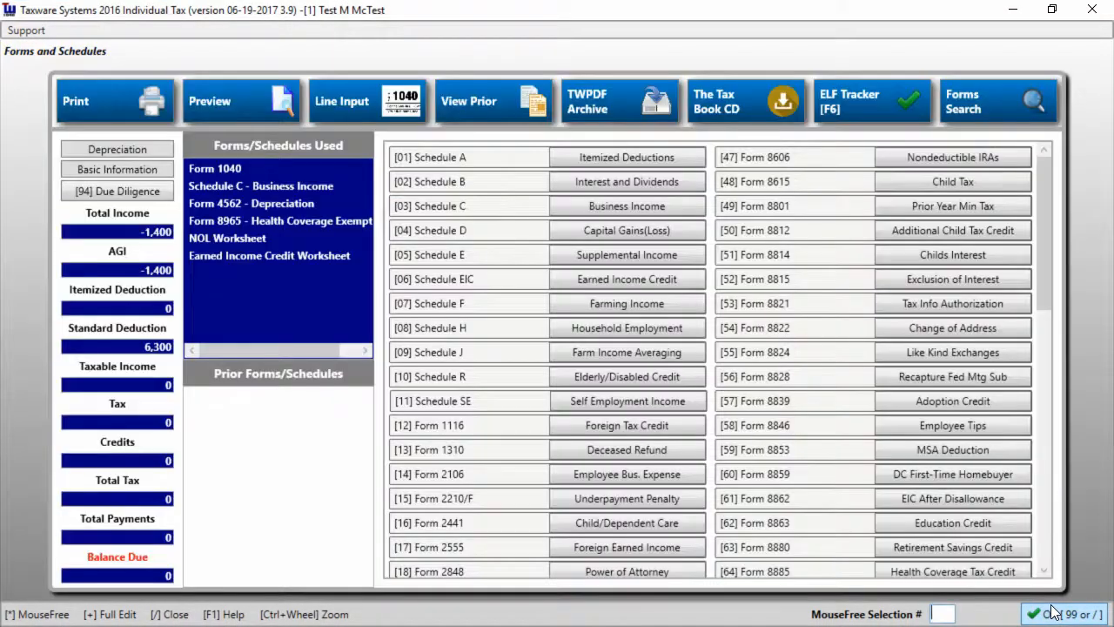
left_click(621, 253)
left_click(214, 222)
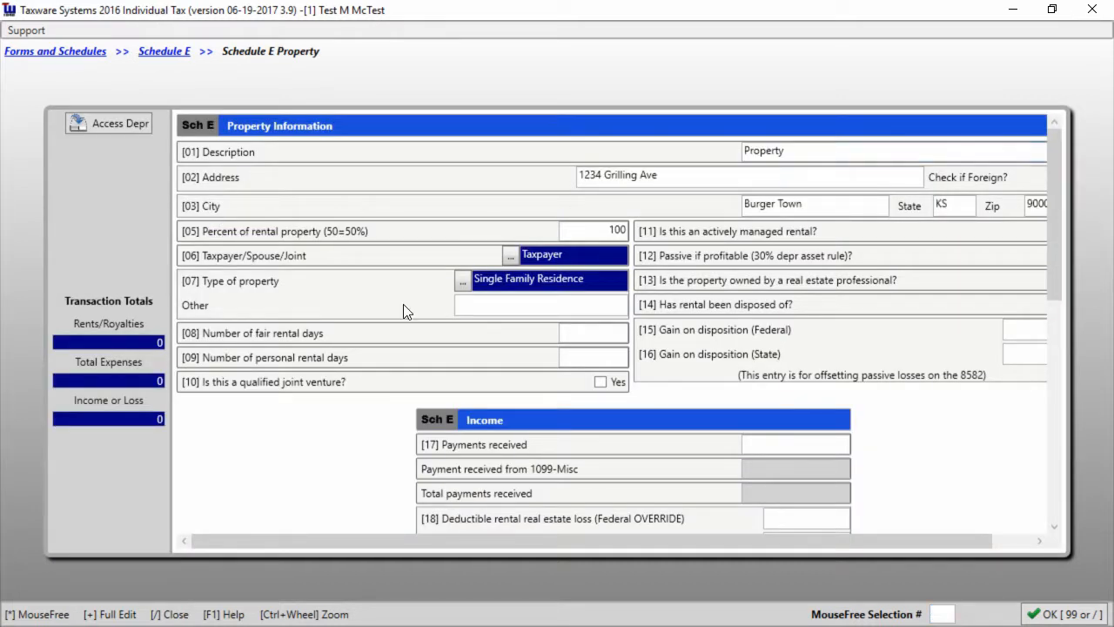
Step: Switch to the Depreciation Assets Manager and add asset 3.00, Rental Property, costing 100,000 and placed in service 01-01-2016
left_click(117, 122)
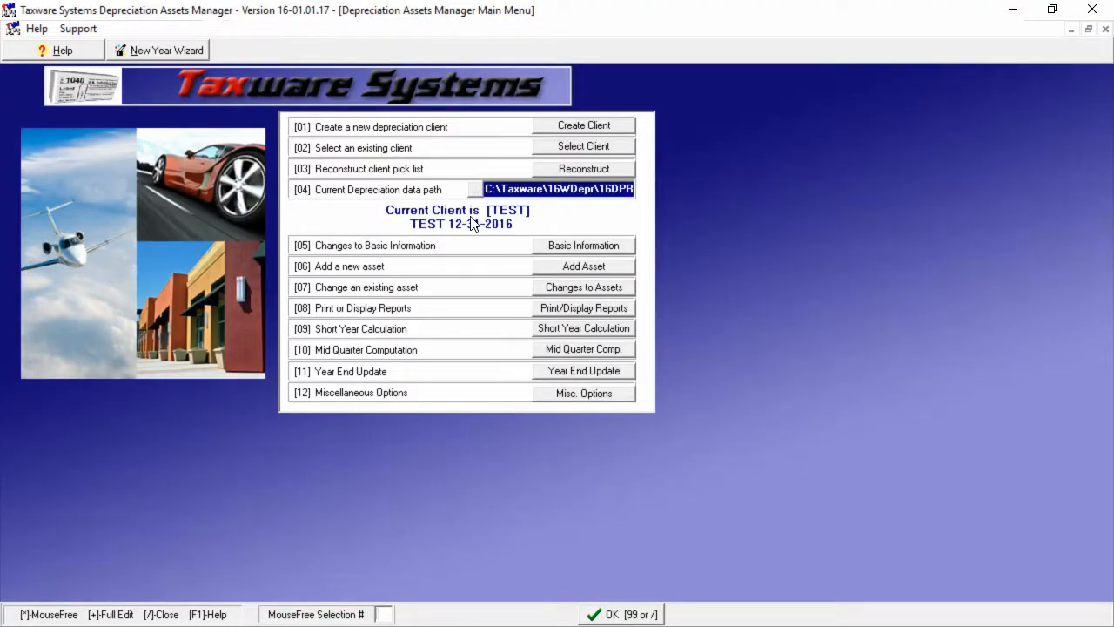
left_click(589, 270)
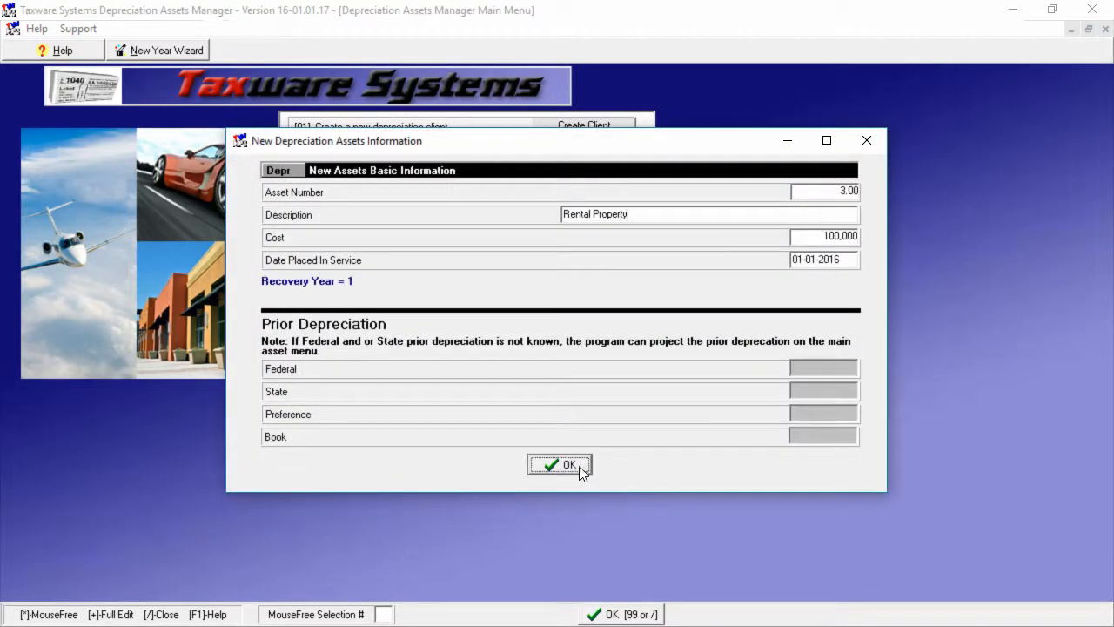
left_click(582, 466)
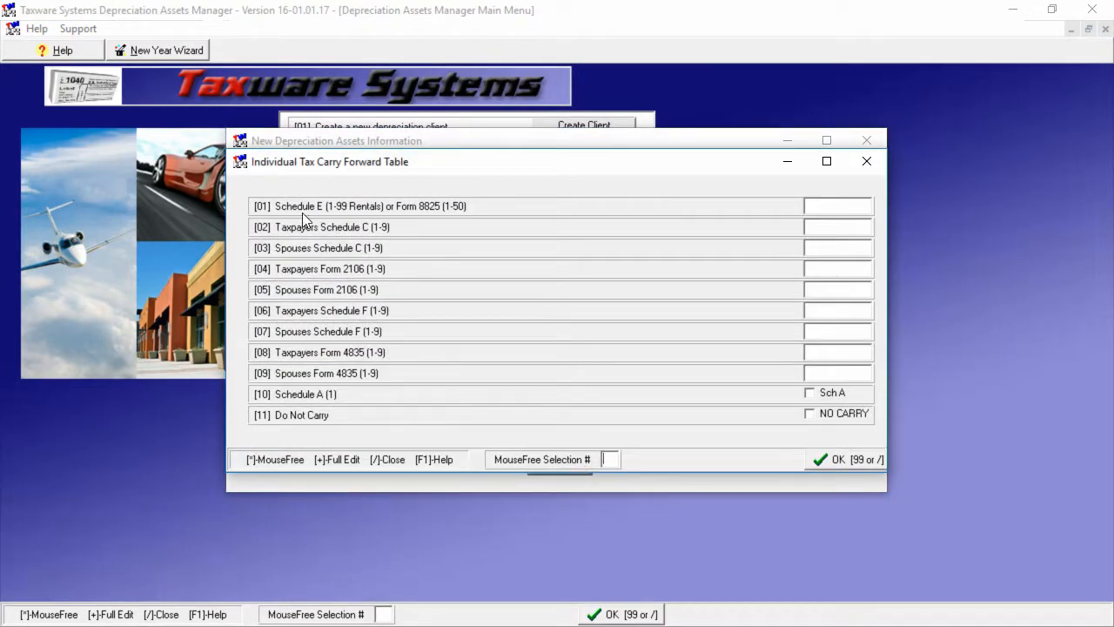
Step: Assign the Rental Property to Schedule E number 1 and to the 25-Year MACRS category for both federal and state
type("1")
key("Return")
left_click(858, 464)
left_click(399, 310)
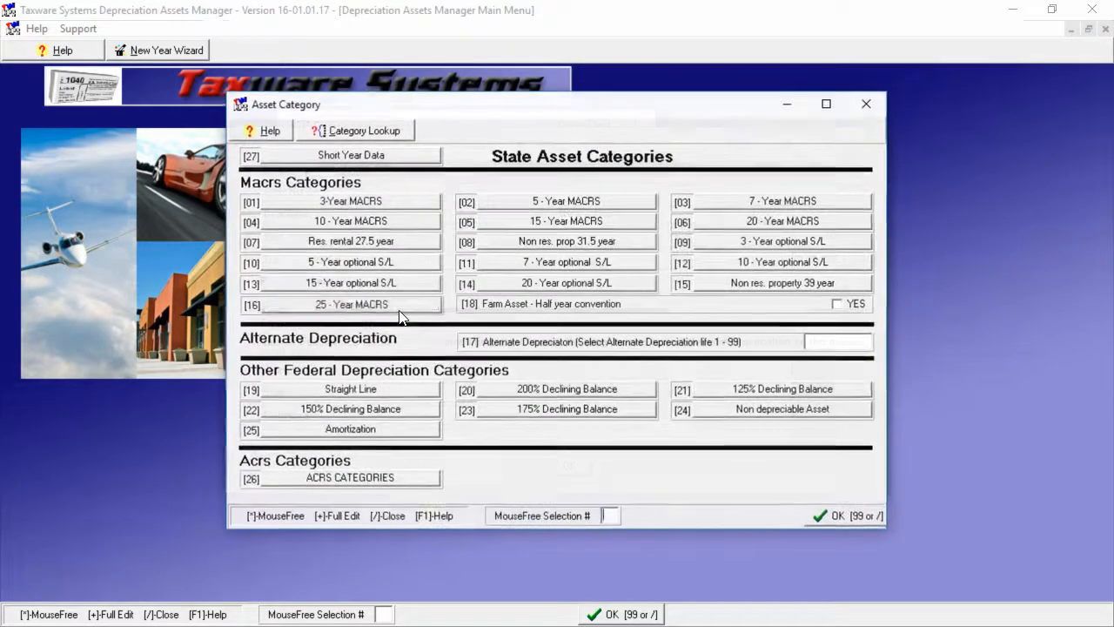
left_click(399, 310)
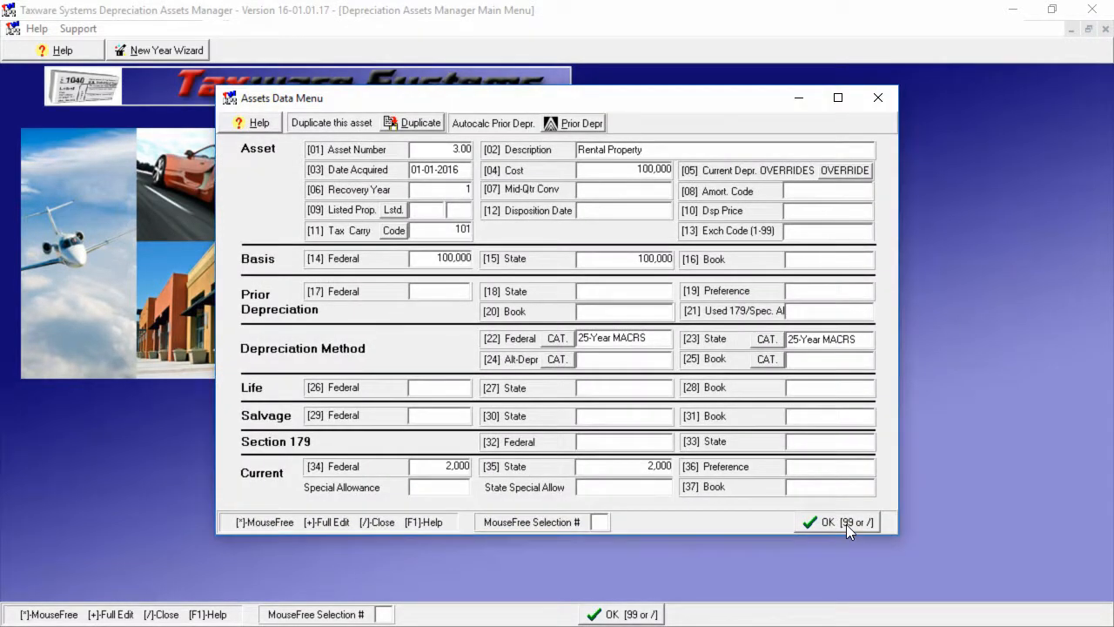
left_click(846, 524)
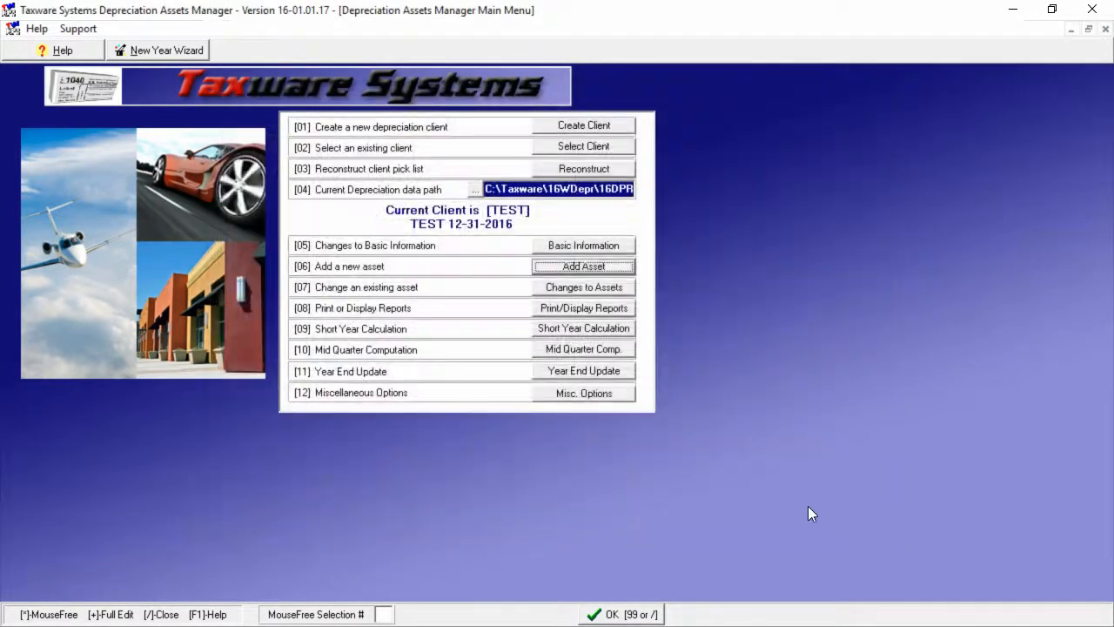
Step: Carry the depreciation to the tax return with consolidated Form 4562's, and check the depreciation lines in the Schedule E property's expenses
left_click(633, 620)
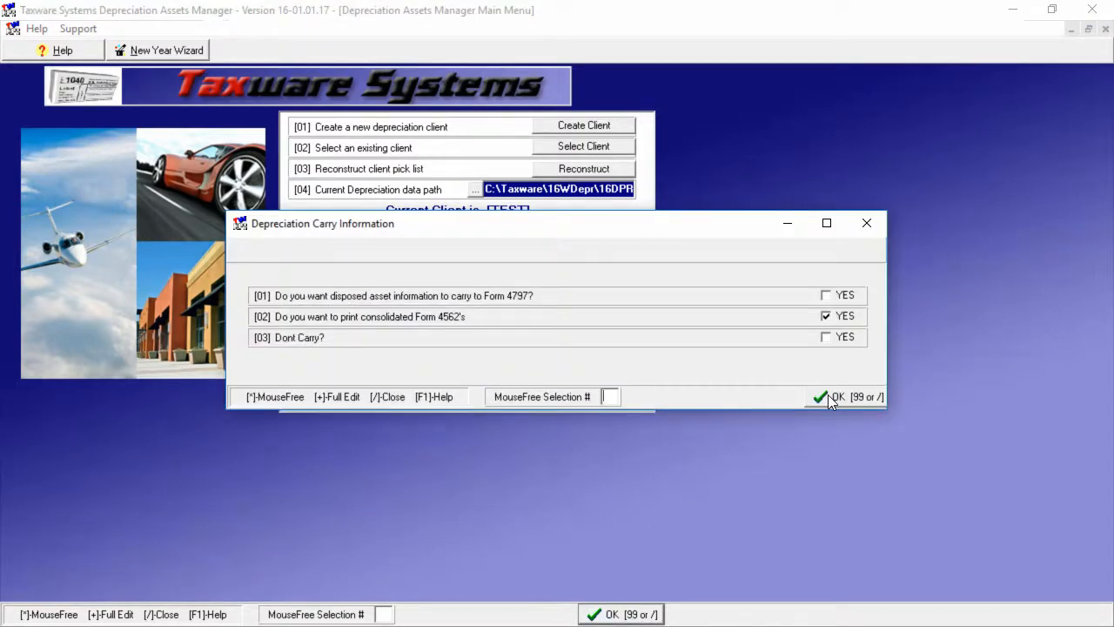
left_click(830, 399)
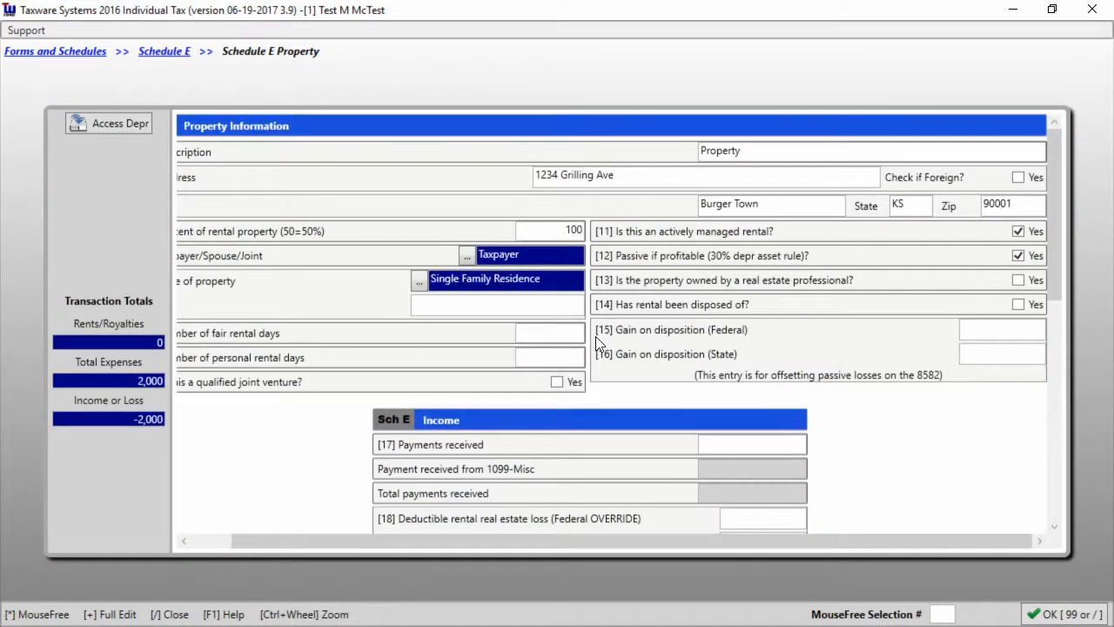
scroll(597, 336, "down", 3)
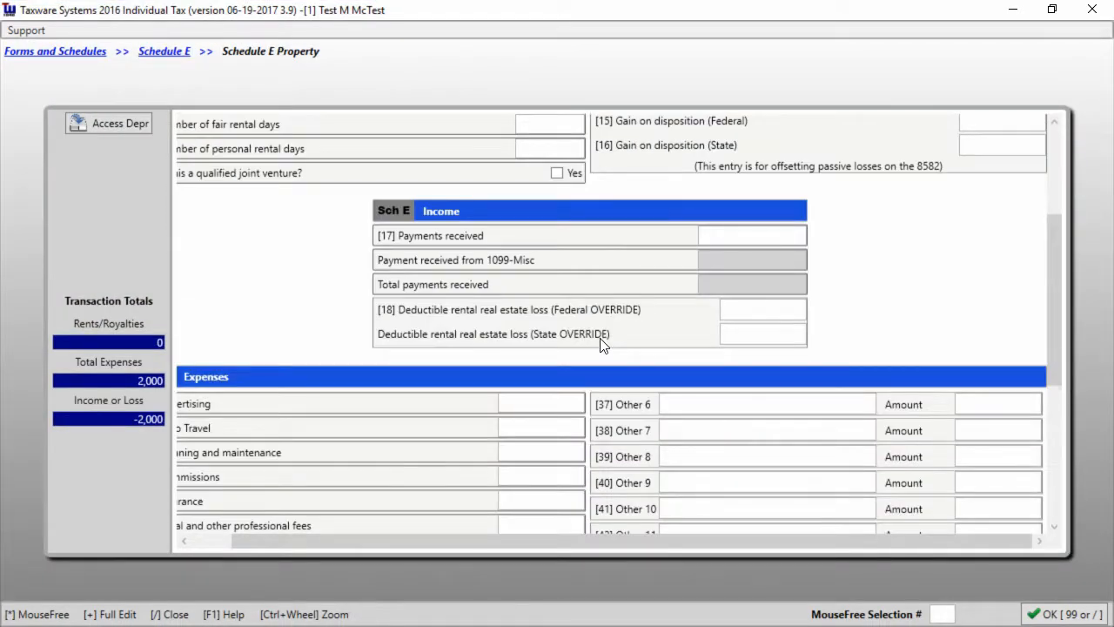
scroll(604, 341, "down", 4)
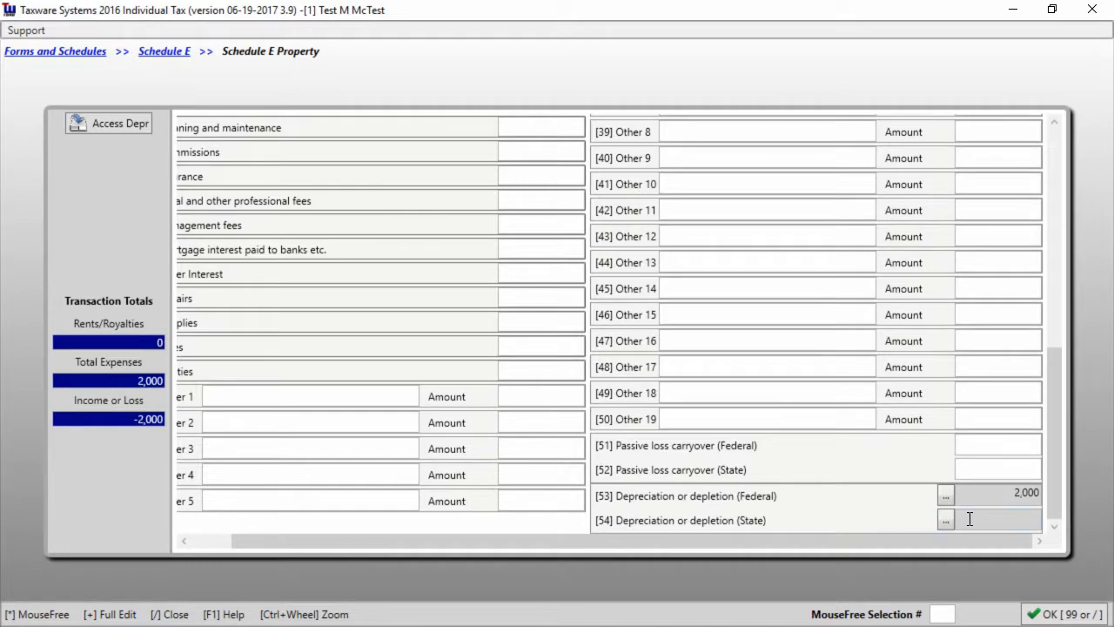